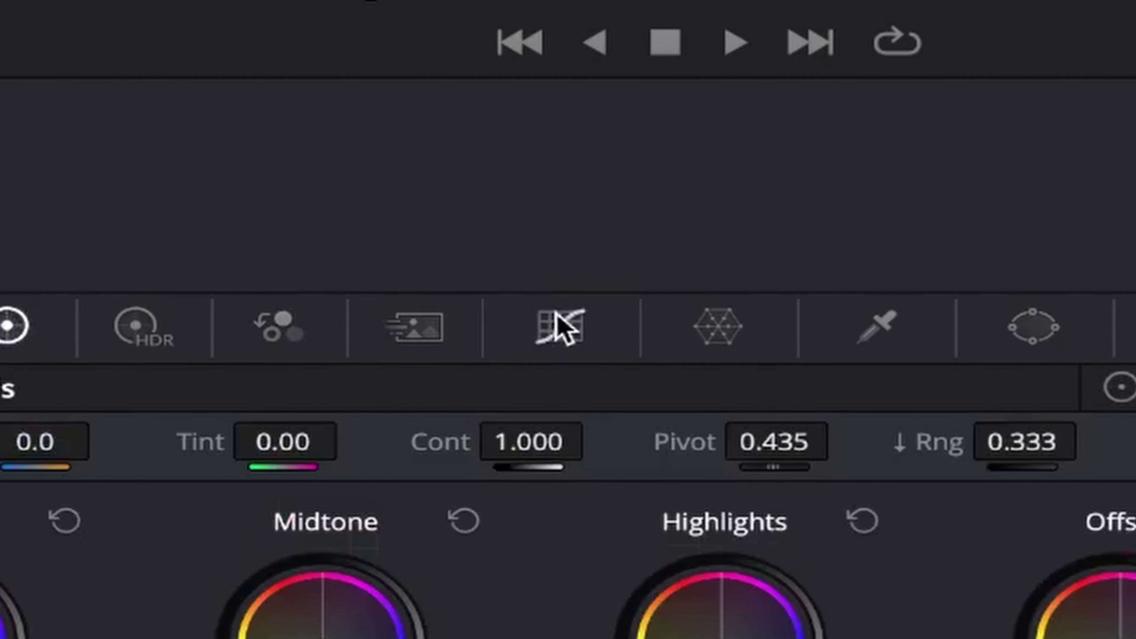
# Step: Open the Curves - Custom editor from the Color page palette toolbar
pyautogui.click(562, 329)
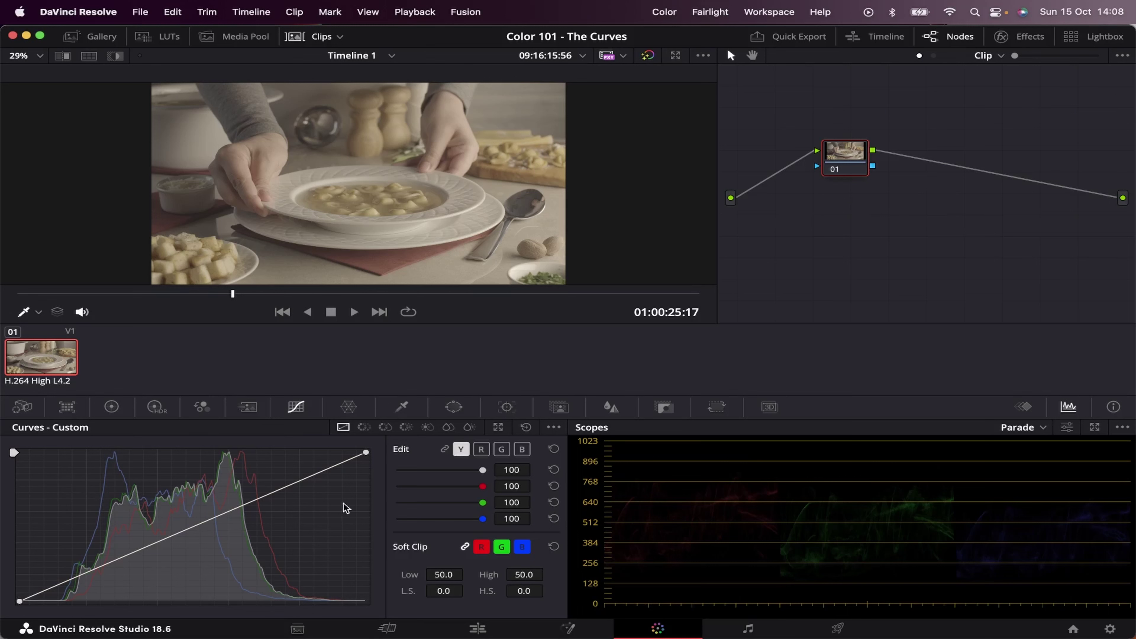
pyautogui.click(20, 601)
pyautogui.moveTo(20, 601); pyautogui.dragTo(119, 606)
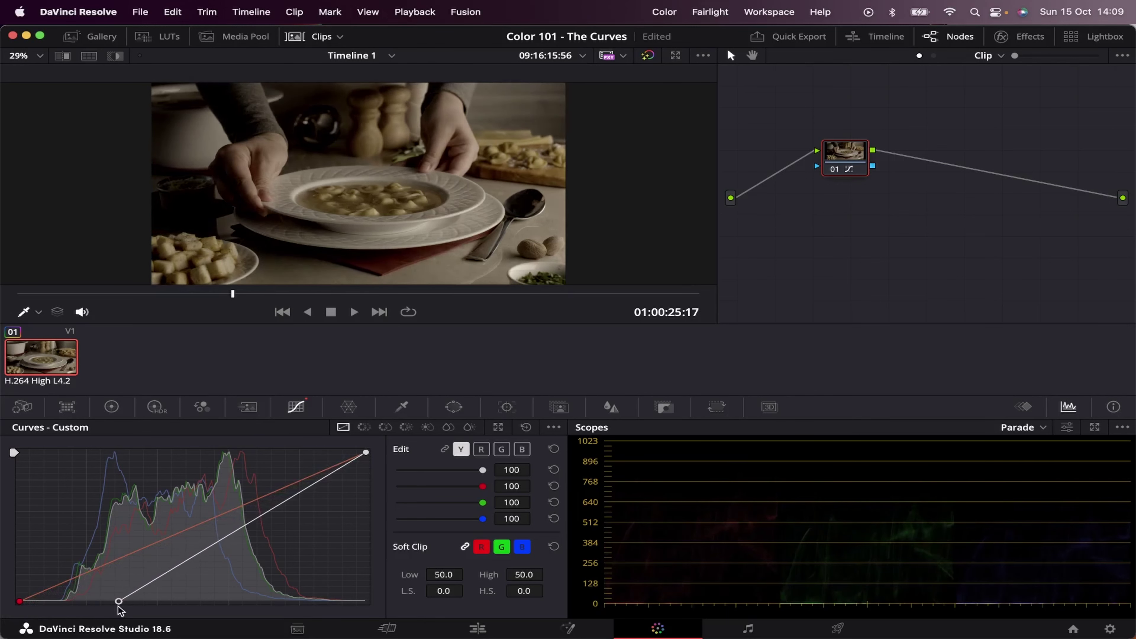
pyautogui.press('super+z')
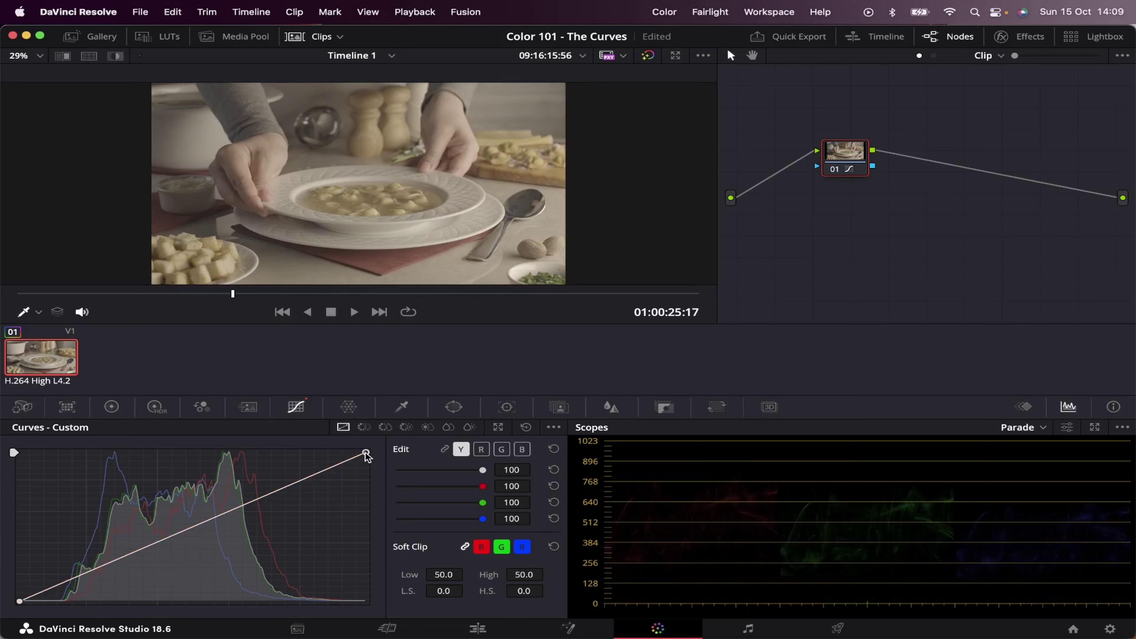
pyautogui.moveTo(366, 454)
pyautogui.mouseDown()
pyautogui.moveTo(228, 448)
pyautogui.moveTo(349, 437)
pyautogui.moveTo(389, 499)
pyautogui.moveTo(389, 559)
pyautogui.moveTo(374, 449)
pyautogui.mouseUp()
# Step: Bend the luma curve into an S-curve, shadows down and highlights up, then view the green and blue curves
pyautogui.click(305, 478)
pyautogui.moveTo(307, 477); pyautogui.dragTo(325, 492)
pyautogui.press('super+z')
pyautogui.moveTo(78, 578); pyautogui.dragTo(68, 565)
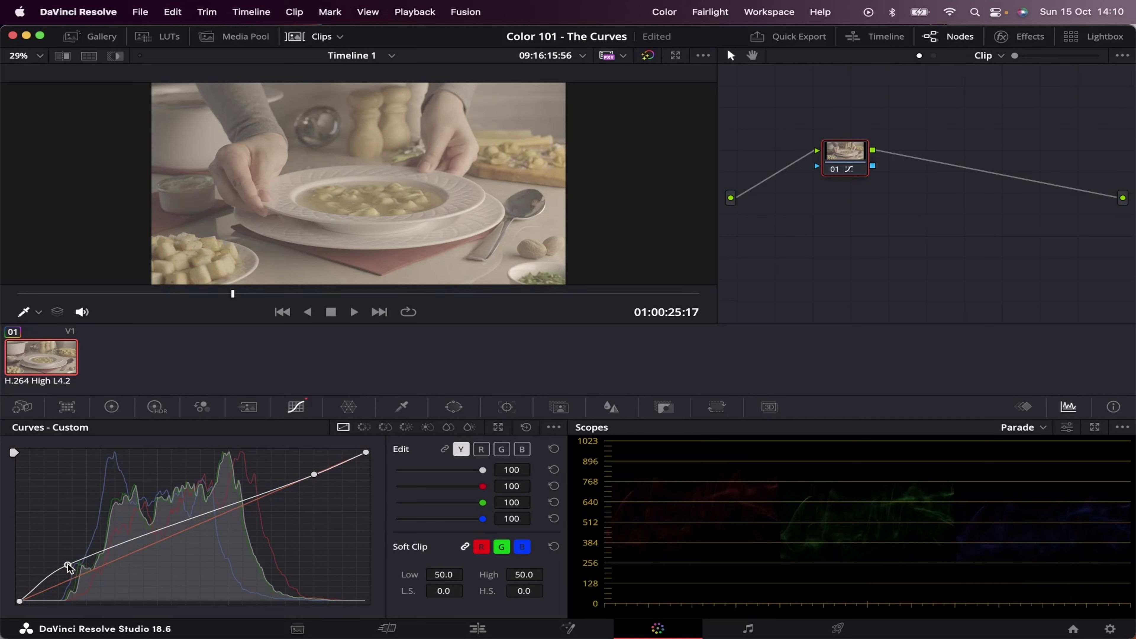
pyautogui.moveTo(68, 567); pyautogui.dragTo(78, 584)
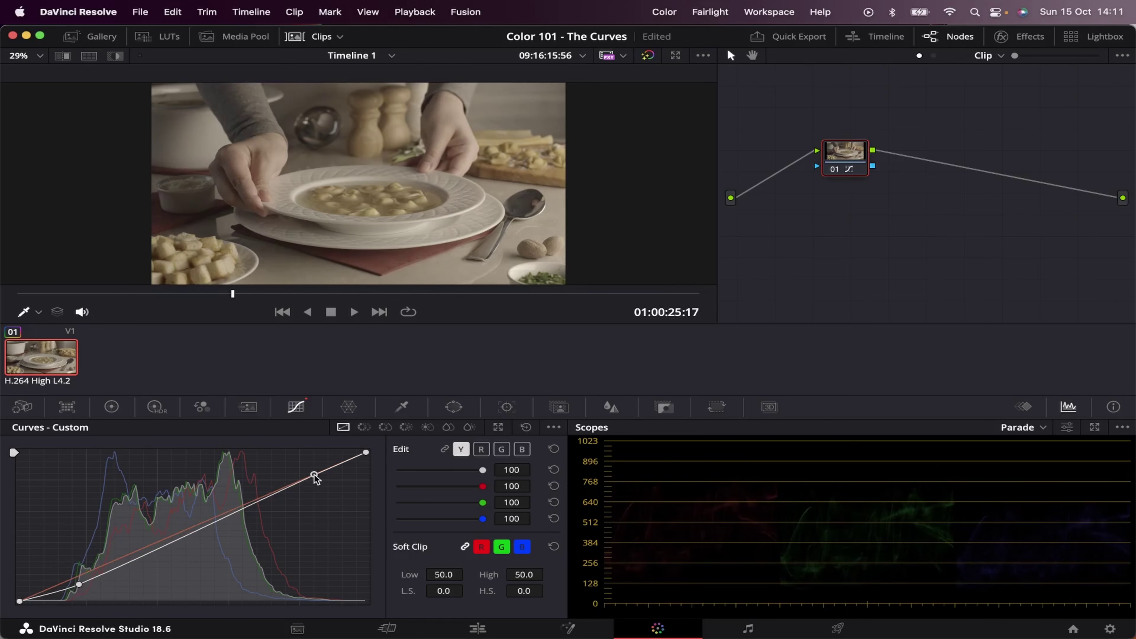
pyautogui.moveTo(314, 474); pyautogui.dragTo(306, 467)
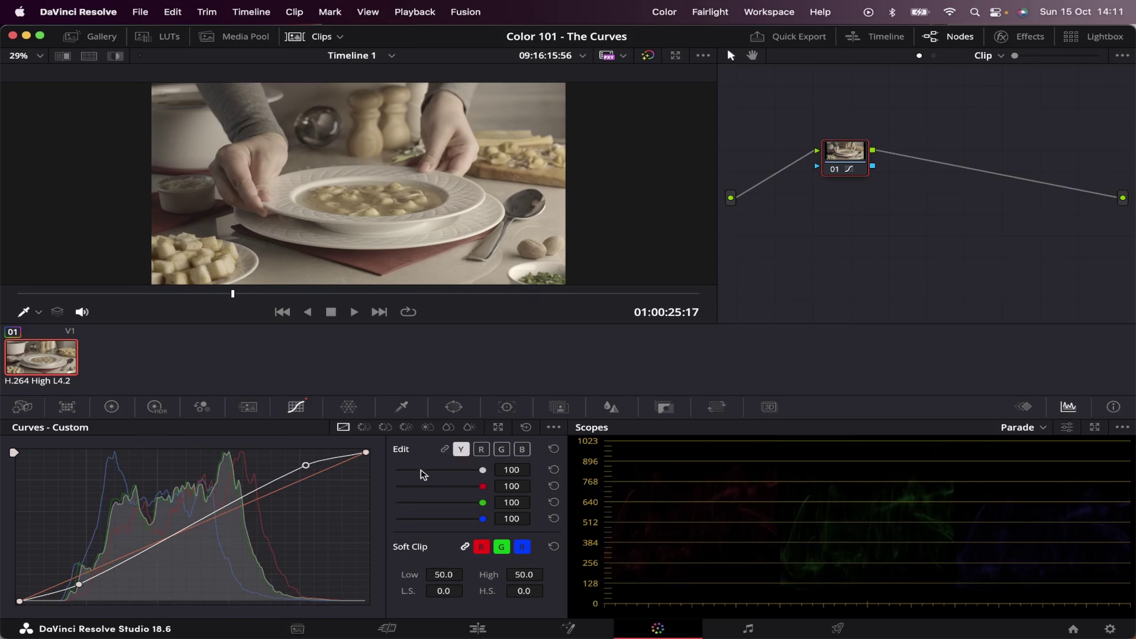
pyautogui.click(502, 451)
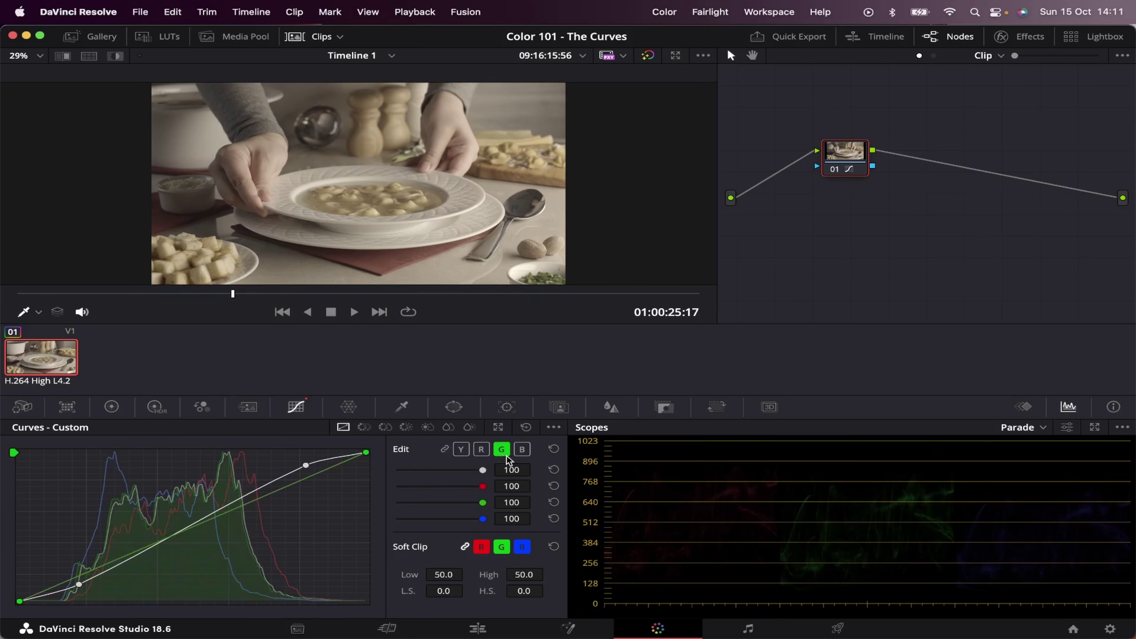
pyautogui.click(522, 449)
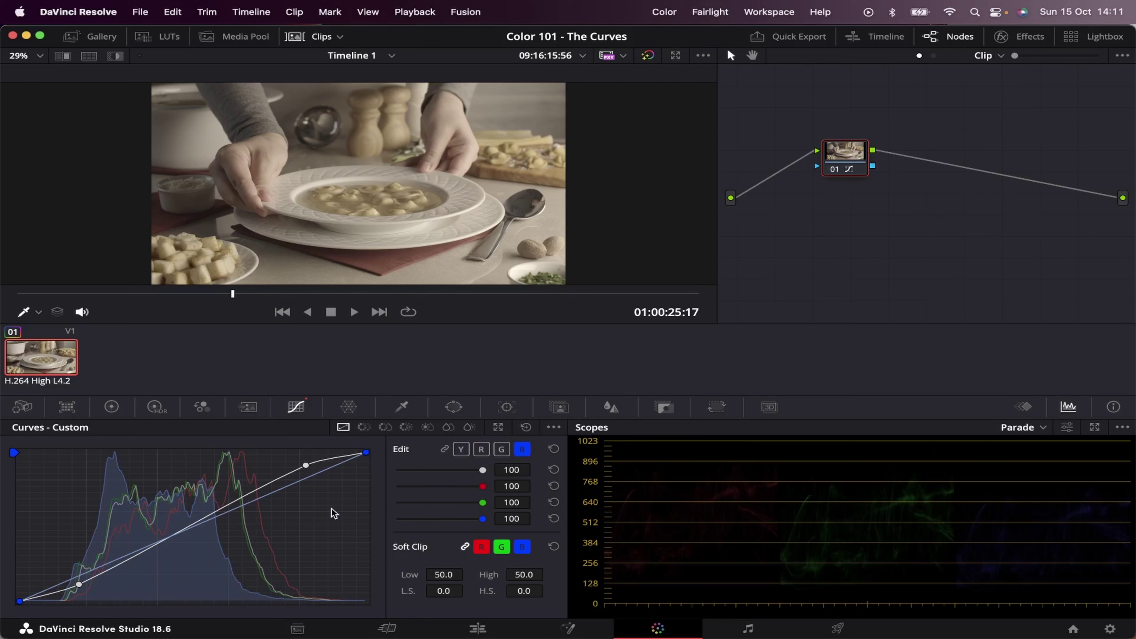
# Step: Reset the custom curves, then add a red-channel point that raises the highlights
pyautogui.click(526, 428)
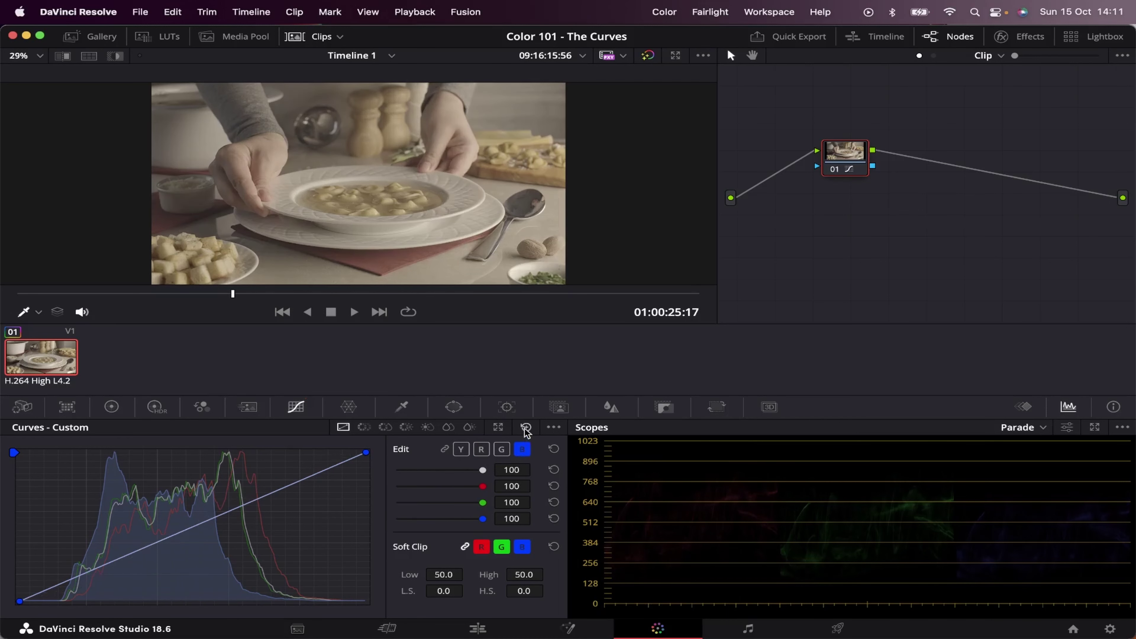
pyautogui.click(481, 449)
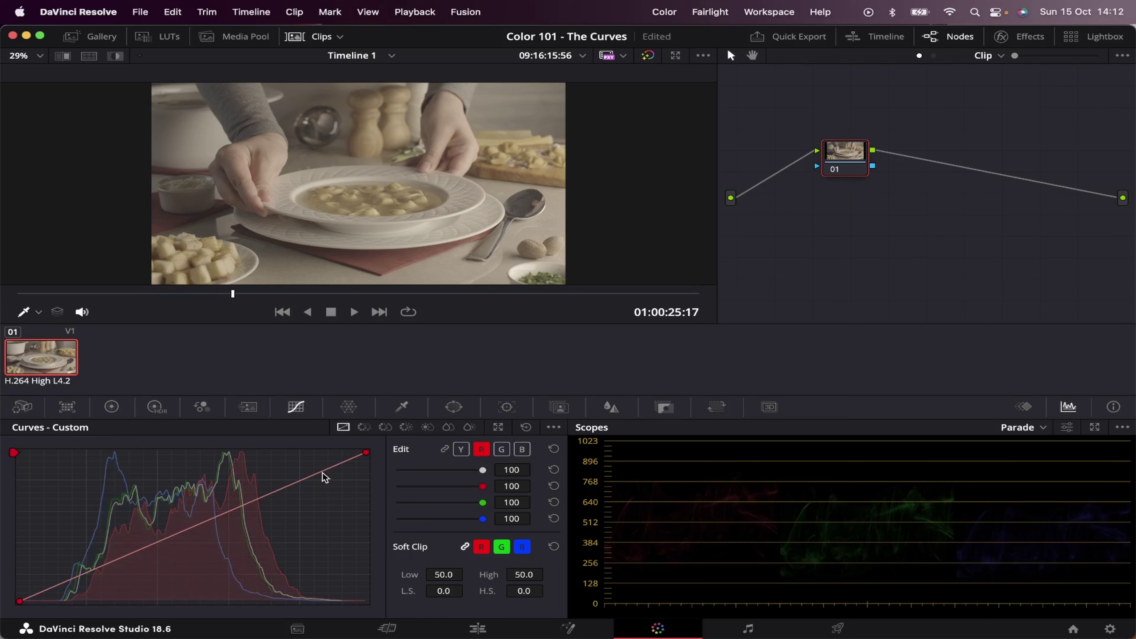
pyautogui.click(323, 472)
pyautogui.moveTo(322, 472); pyautogui.dragTo(319, 466)
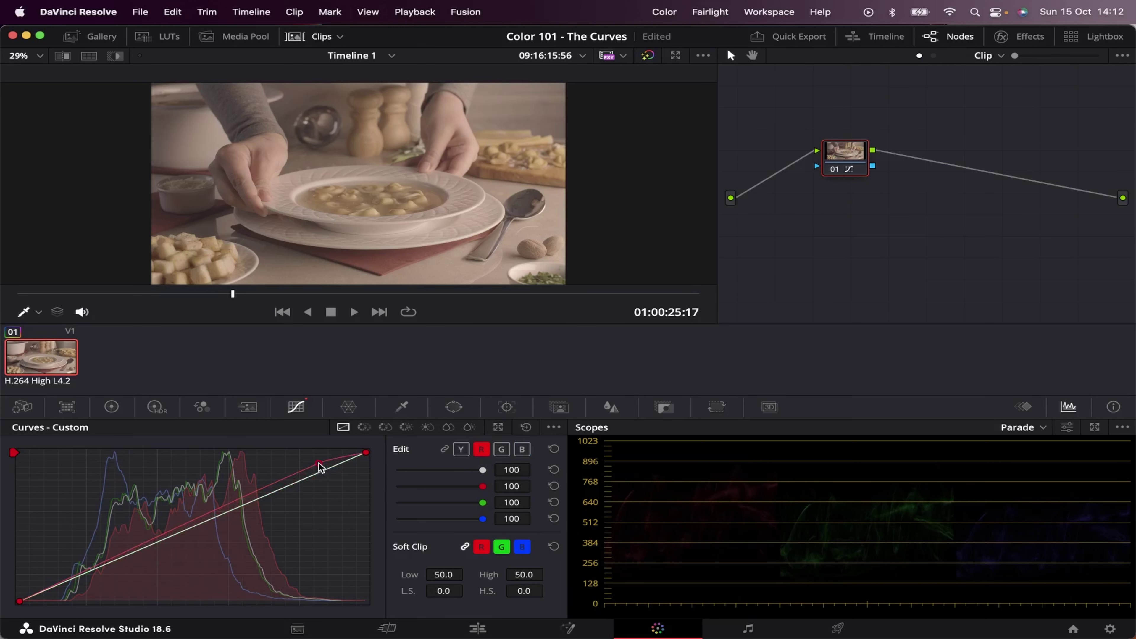
# Step: Pull the red highlights below neutral, lift the red shadows, then reset the red curve to straight
pyautogui.moveTo(319, 466)
pyautogui.mouseDown()
pyautogui.moveTo(329, 480)
pyautogui.moveTo(323, 471)
pyautogui.mouseUp()
pyautogui.click(55, 586)
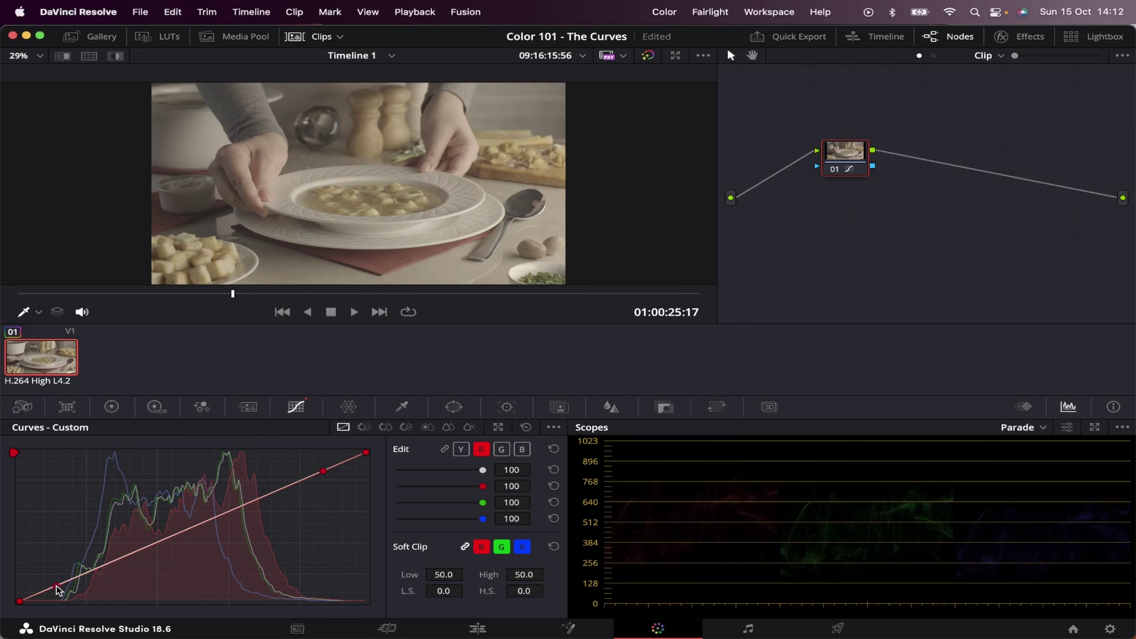
pyautogui.moveTo(58, 587)
pyautogui.mouseDown()
pyautogui.moveTo(49, 577)
pyautogui.moveTo(58, 597)
pyautogui.mouseUp()
pyautogui.rightClick(60, 597)
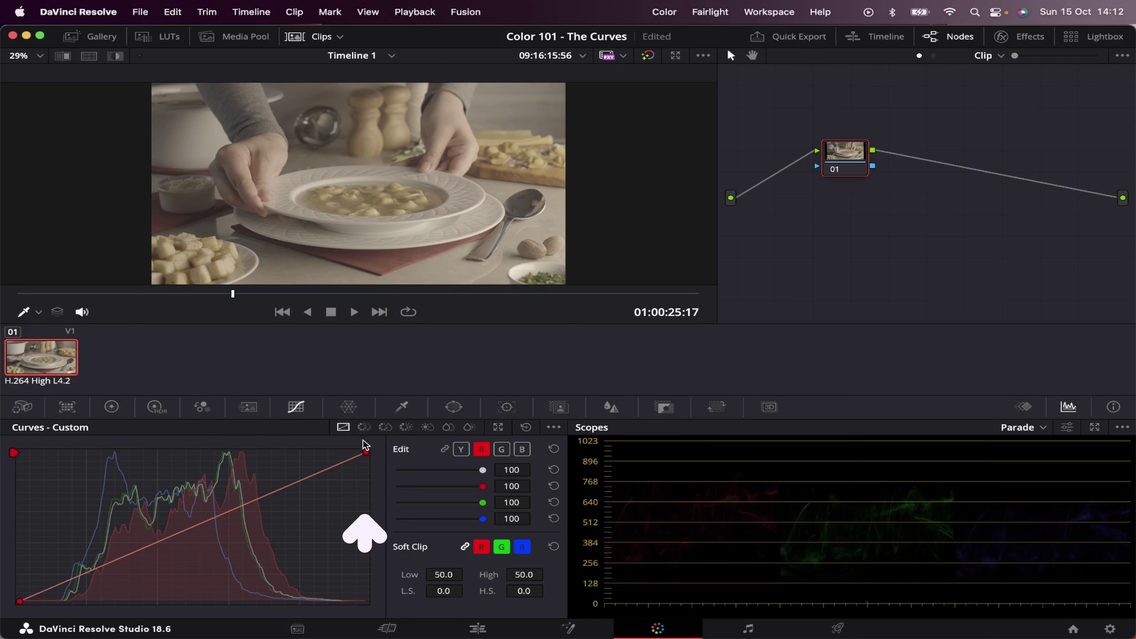
# Step: On Hue Vs Hue, add three points at the red hues, shift the middle one toward pink, then reset the curve
pyautogui.click(364, 427)
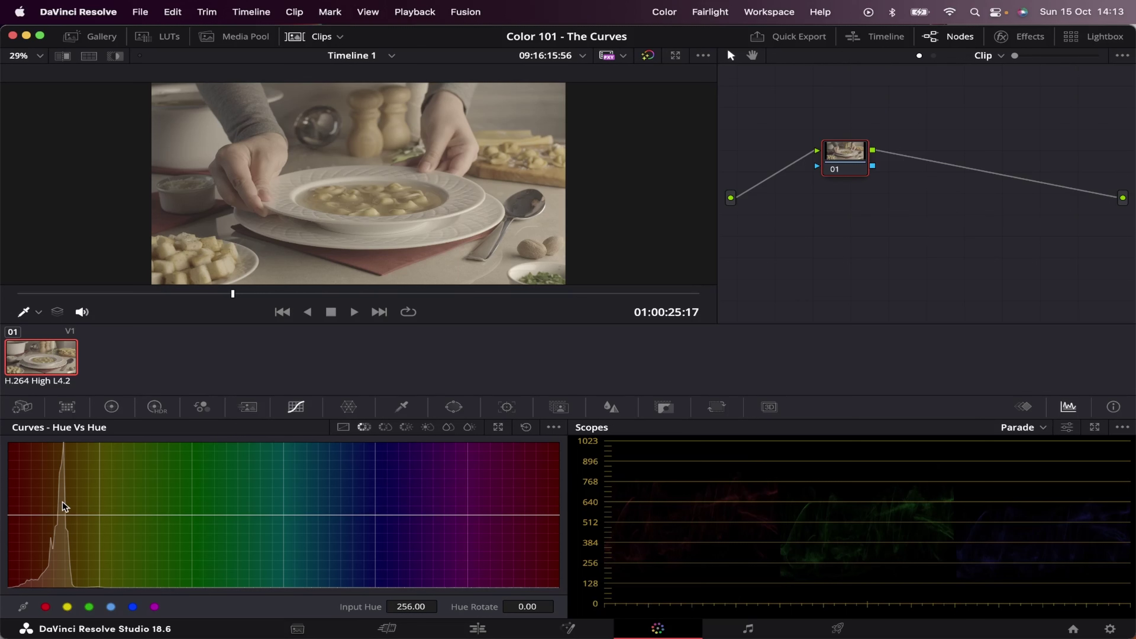
pyautogui.click(62, 517)
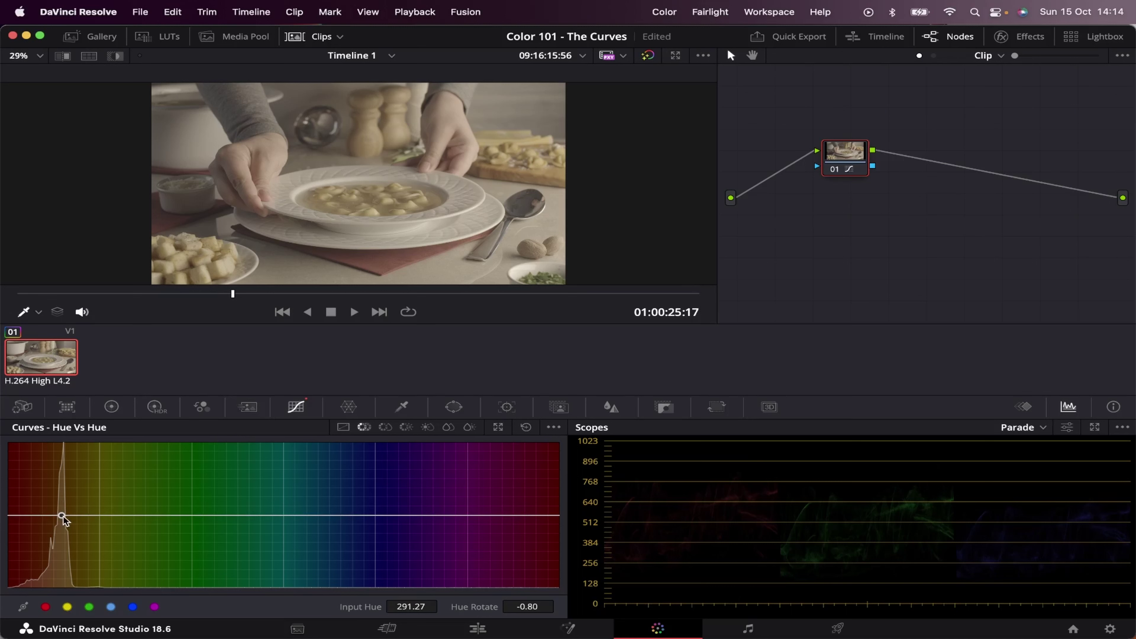
pyautogui.click(82, 516)
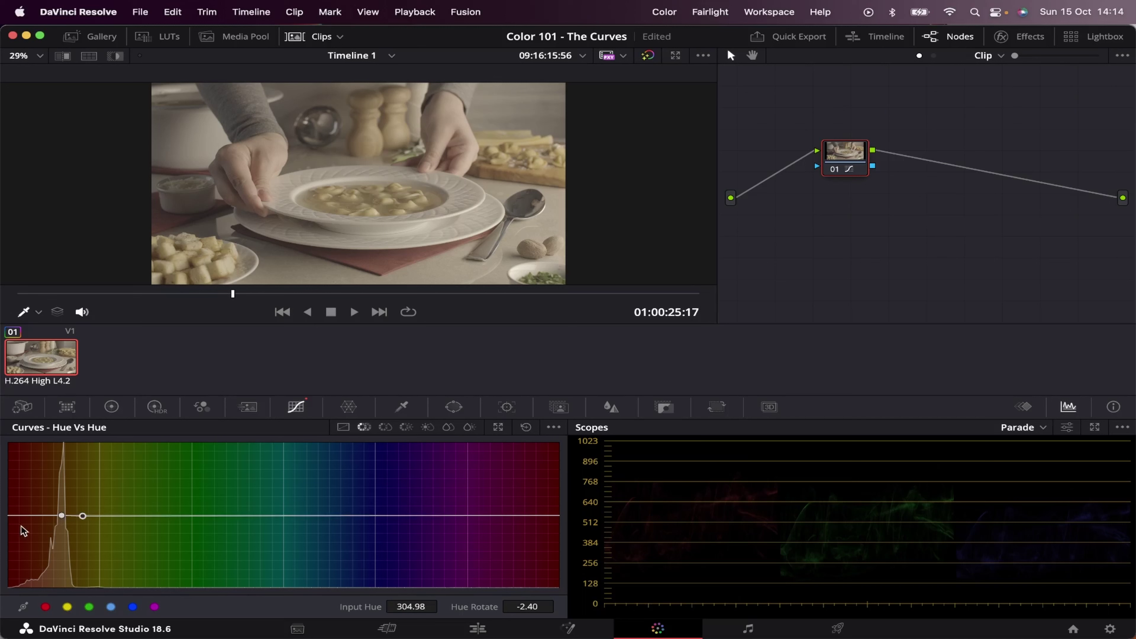
pyautogui.click(37, 516)
pyautogui.moveTo(63, 516)
pyautogui.mouseDown()
pyautogui.moveTo(61, 493)
pyautogui.moveTo(56, 537)
pyautogui.moveTo(59, 517)
pyautogui.mouseUp()
pyautogui.rightClick(60, 516)
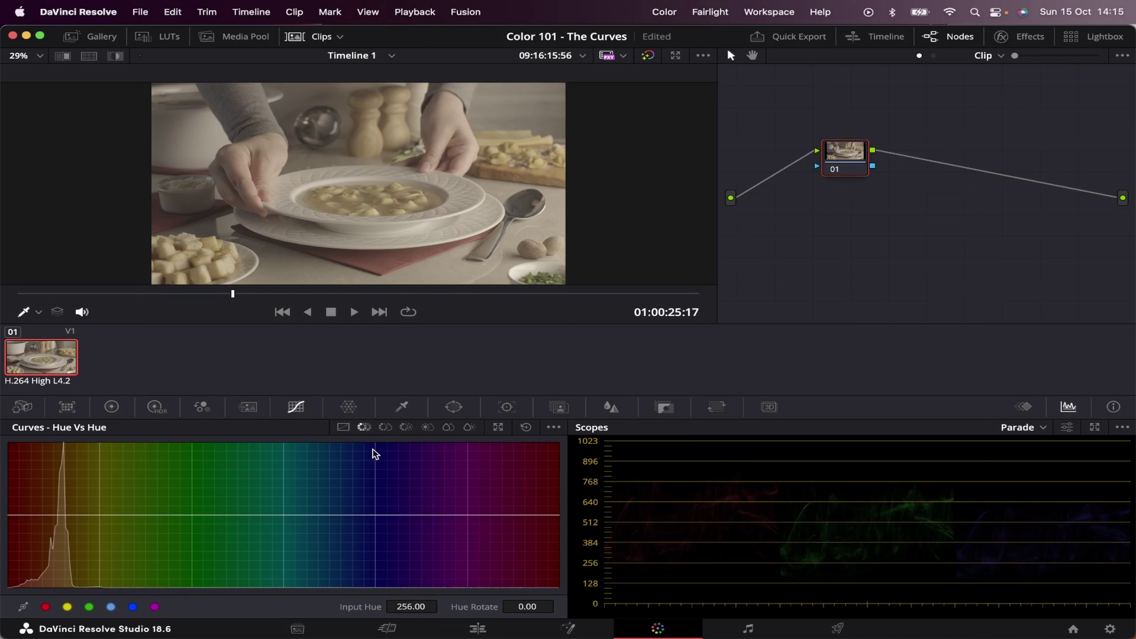
# Step: On Hue Vs Sat, add points around the red peak, boost red saturation, and widen the affected hue range
pyautogui.click(385, 427)
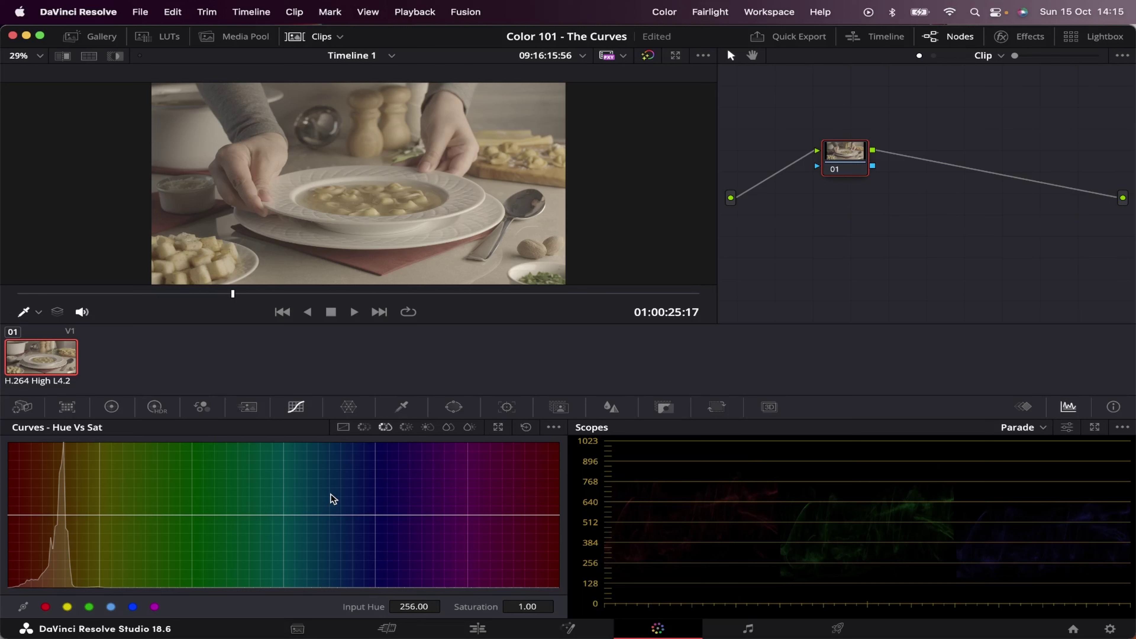
pyautogui.click(60, 515)
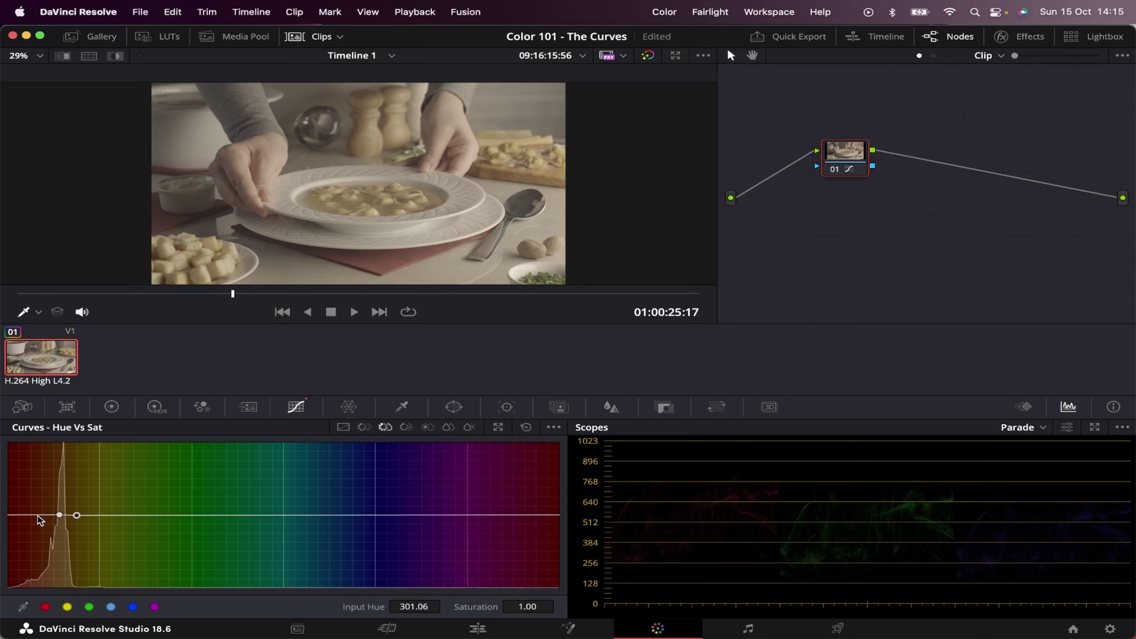
pyautogui.click(37, 515)
pyautogui.click(59, 516)
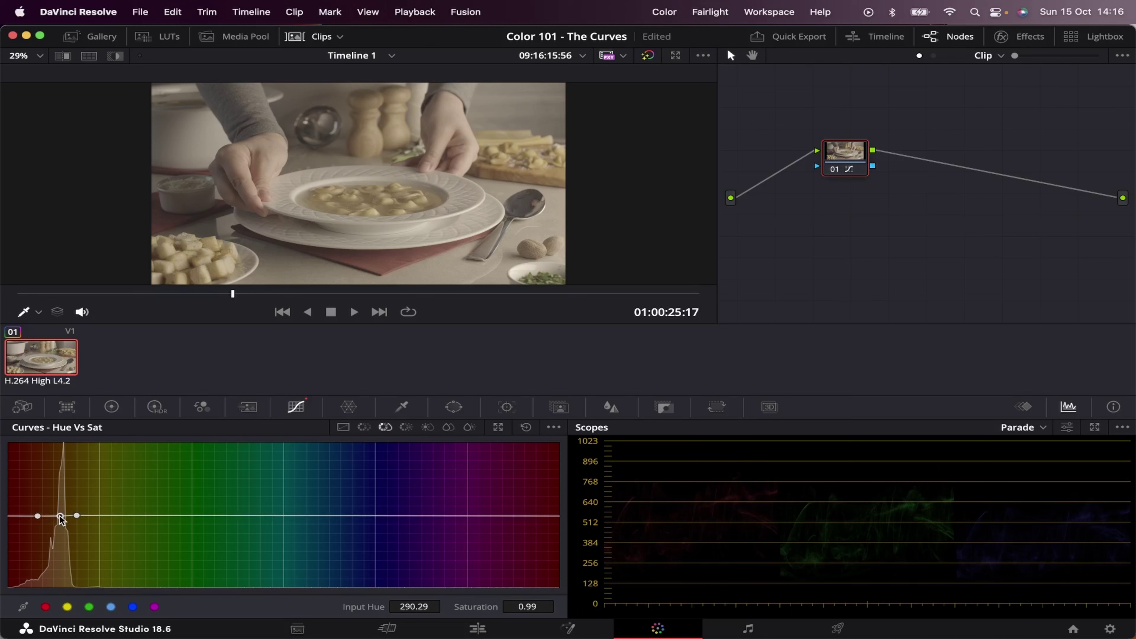
pyautogui.moveTo(61, 519)
pyautogui.mouseDown()
pyautogui.moveTo(57, 449)
pyautogui.moveTo(58, 556)
pyautogui.moveTo(57, 516)
pyautogui.mouseUp()
pyautogui.moveTo(76, 517); pyautogui.dragTo(4, 518)
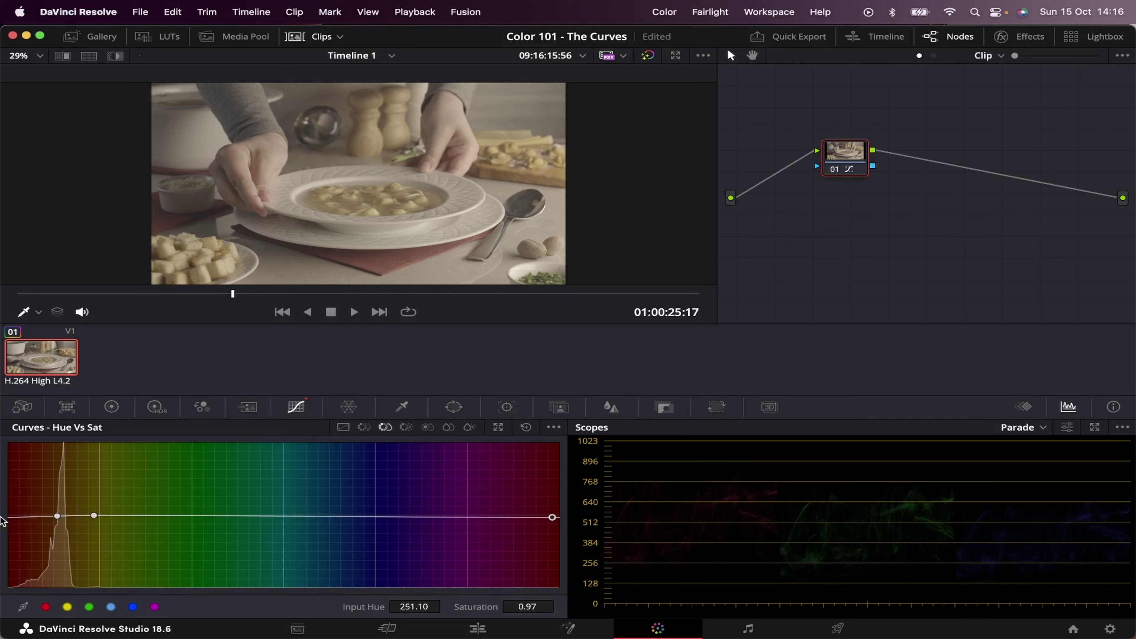
# Step: On Hue Vs Lum, add points around the orange-red hues and drag the middle one down to Lum Gain 0.32
pyautogui.click(406, 428)
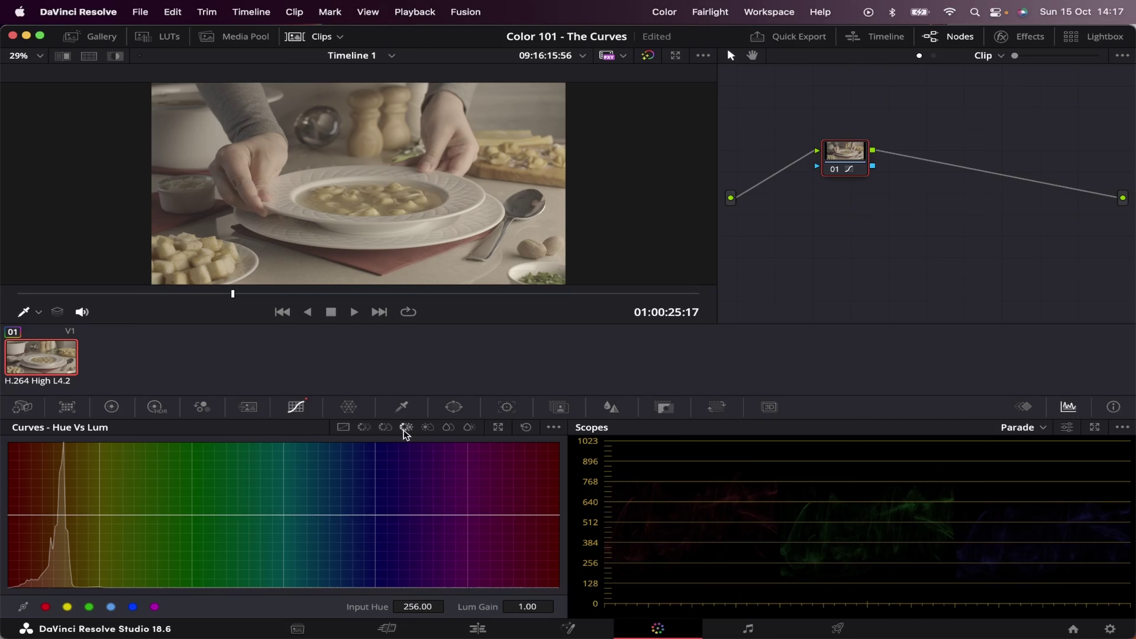
pyautogui.click(59, 515)
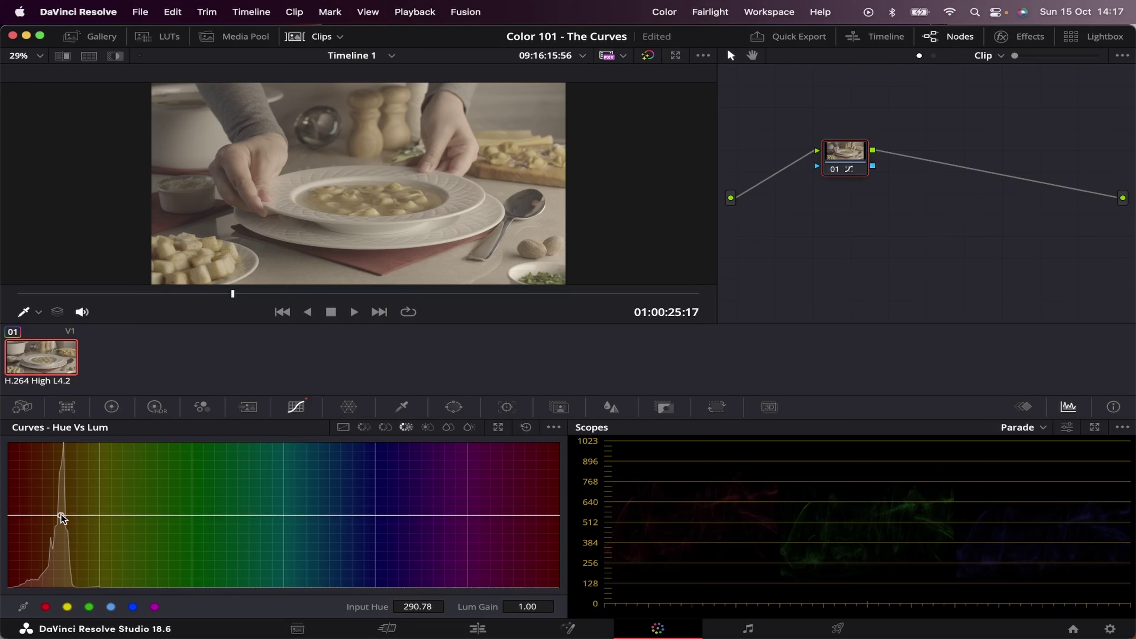
pyautogui.click(26, 515)
pyautogui.moveTo(61, 516); pyautogui.dragTo(55, 555)
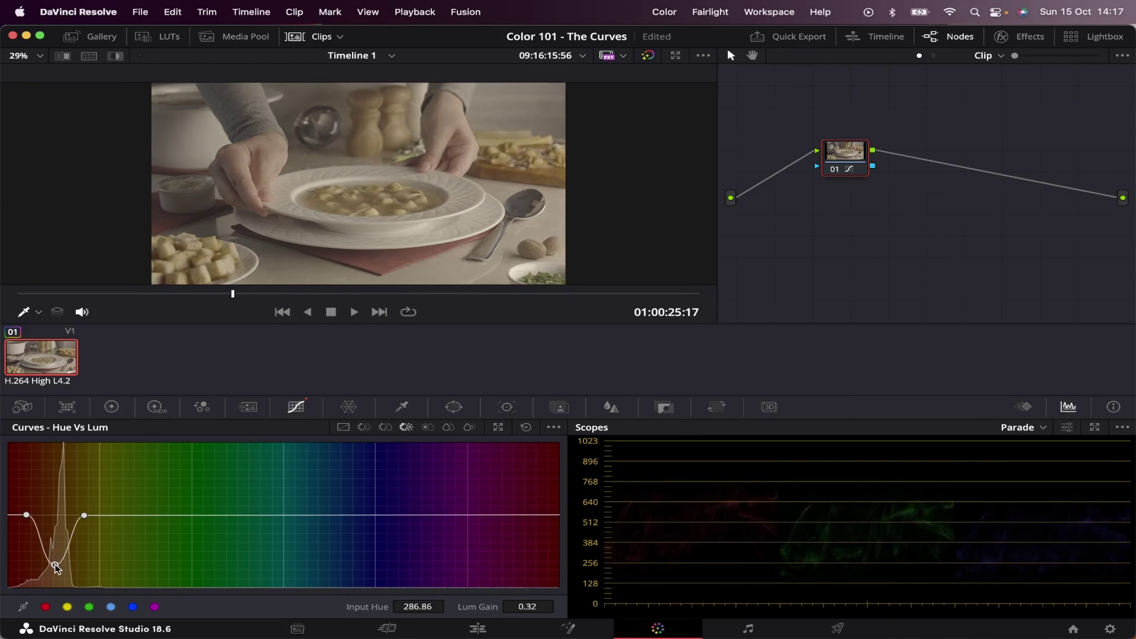
pyautogui.moveTo(56, 568); pyautogui.dragTo(55, 582)
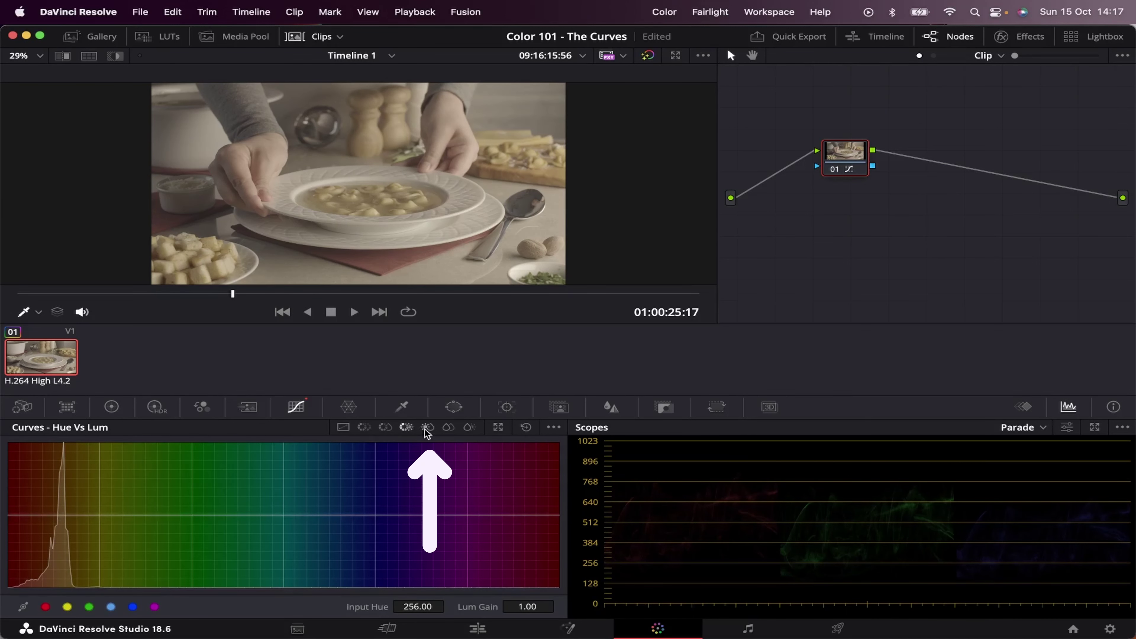
# Step: On Lum Vs Sat, boost shadow saturation to 2.00, then switch to the Sat Vs Sat curve
pyautogui.click(428, 427)
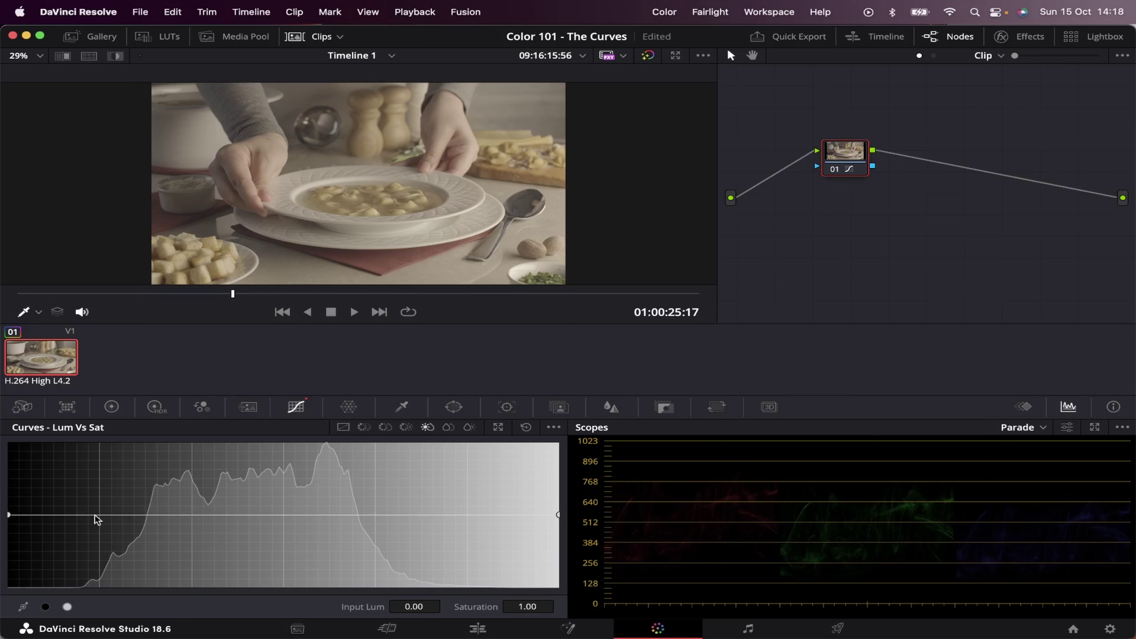
pyautogui.click(193, 516)
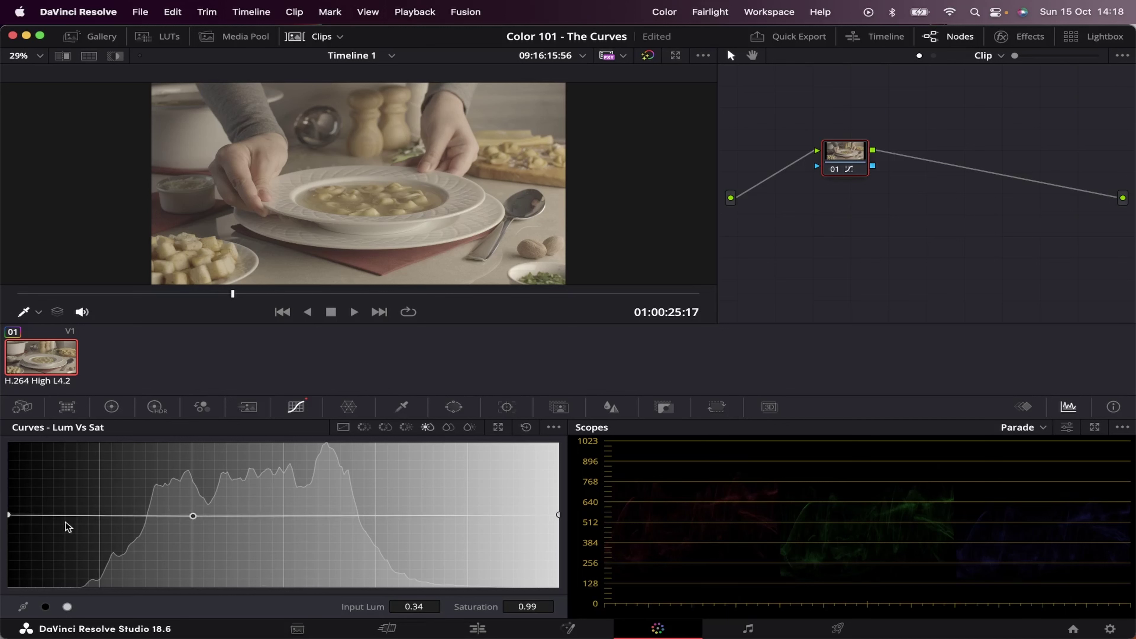
pyautogui.click(100, 516)
pyautogui.moveTo(99, 516); pyautogui.dragTo(107, 625)
pyautogui.click(449, 427)
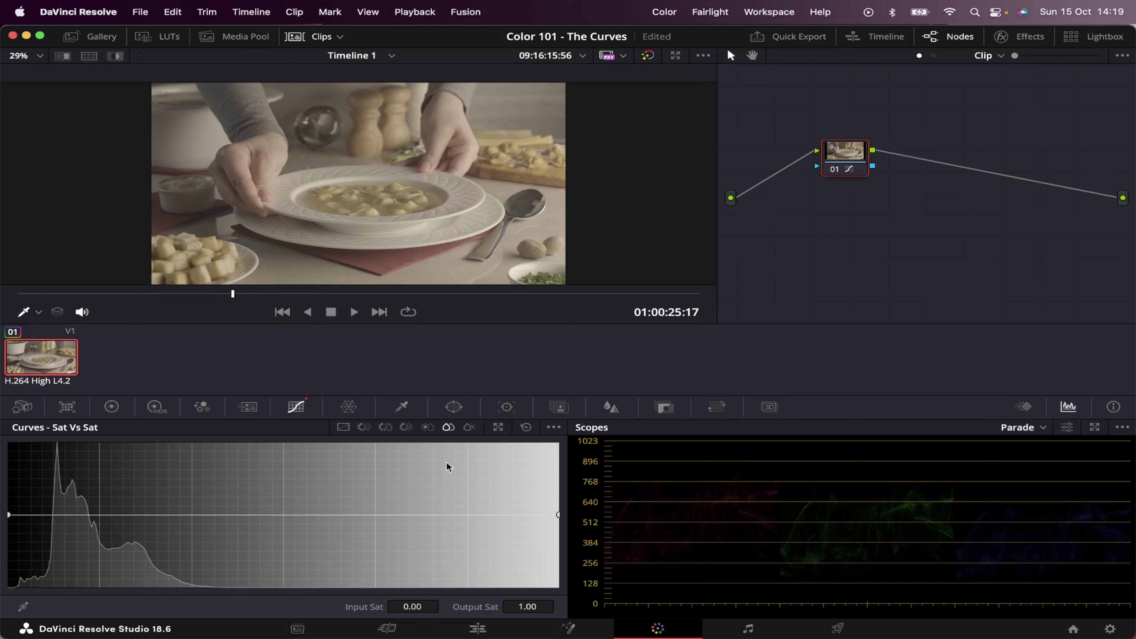
# Step: Show the Sat Vs Lum curve, flat with luminance at 1.00
pyautogui.click(470, 428)
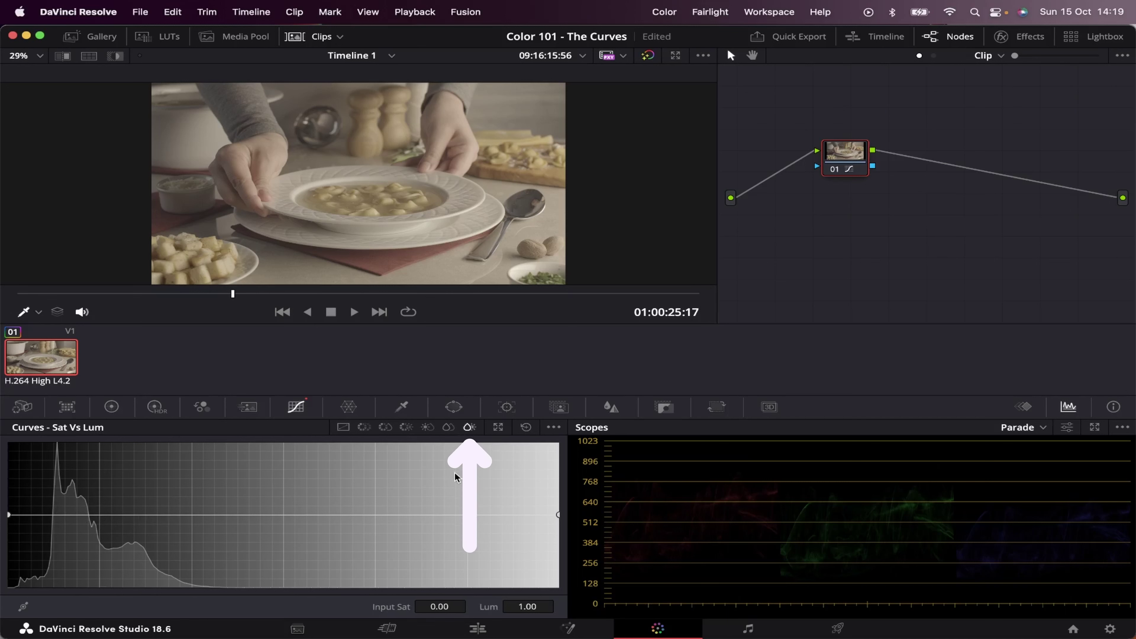